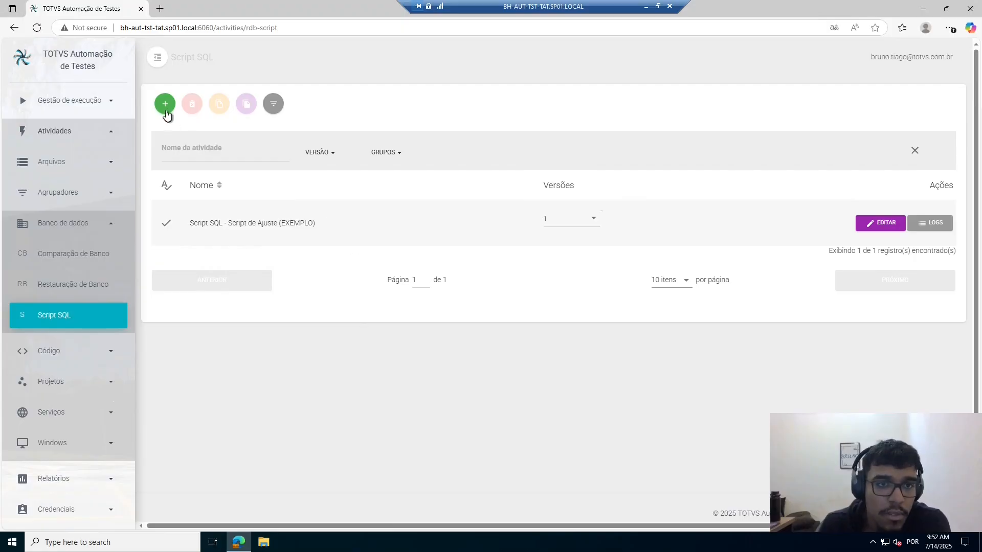
- Create an SQL script activity named "Script SQL - Adiciona Aluno no contexto" with permission for the group Todos (público)
click(164, 105)
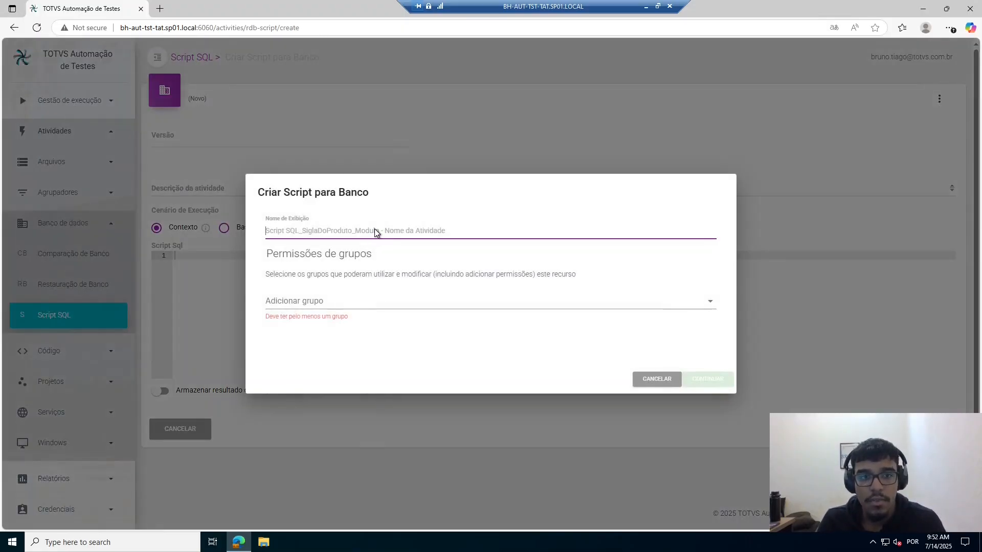
text(Script)
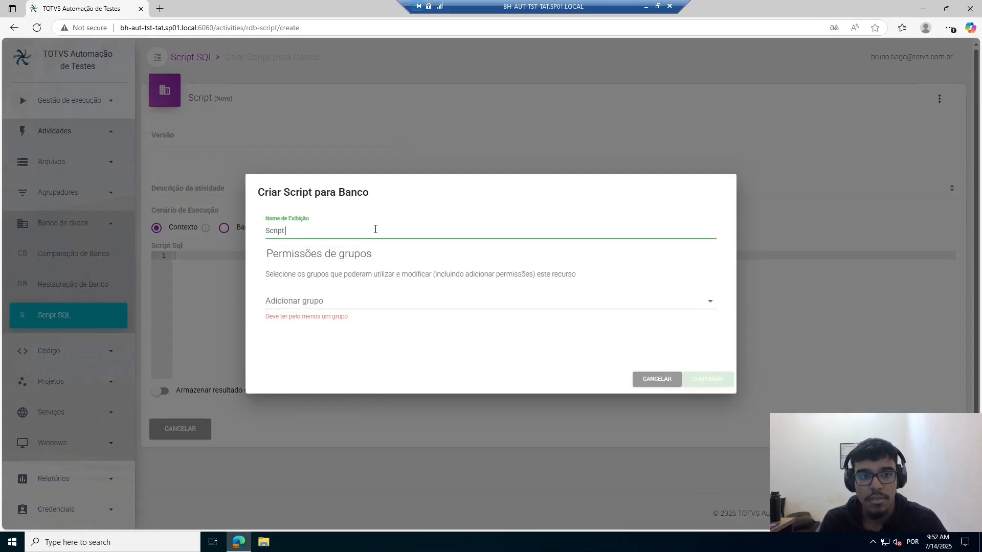
text( SQL - Adiciona Alun)
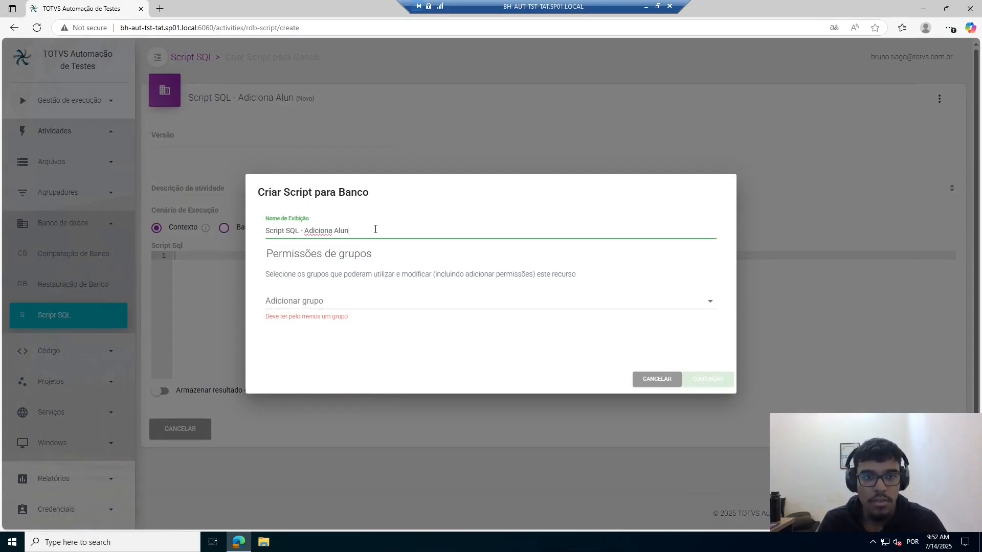
text(o no contexto)
click(330, 304)
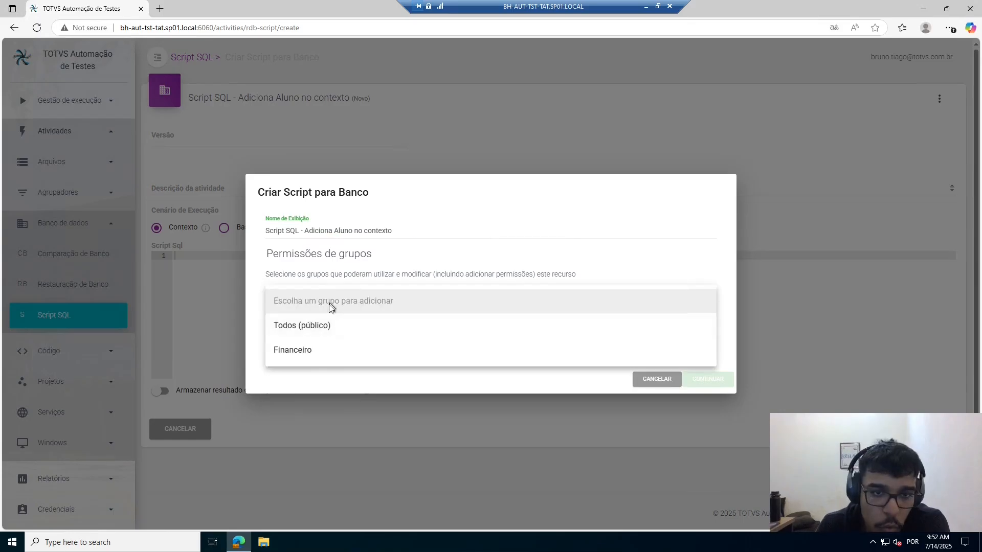
click(317, 331)
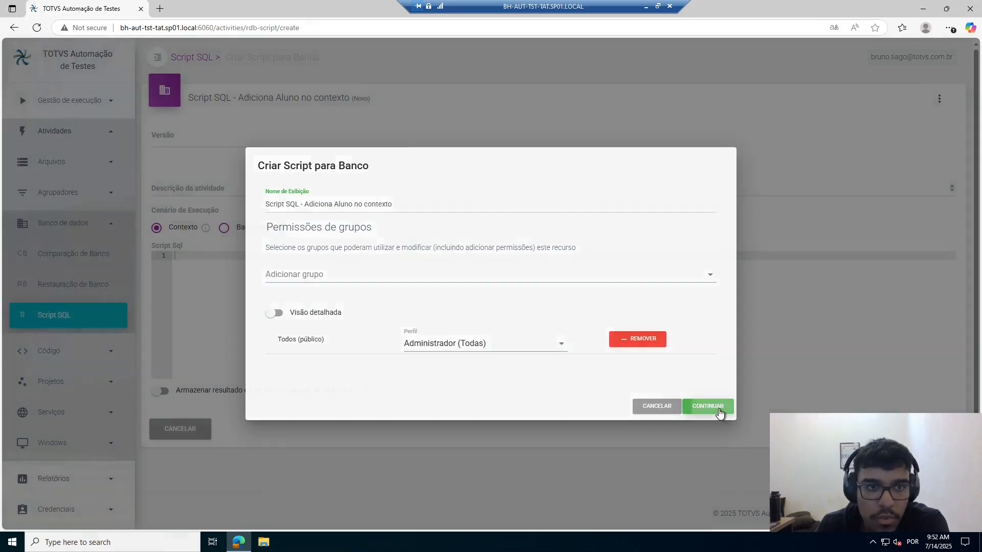
click(708, 378)
- Set the activity's version to 1 and its description to "Adiciona aluno no contexto"
click(246, 140)
text(1)
click(229, 176)
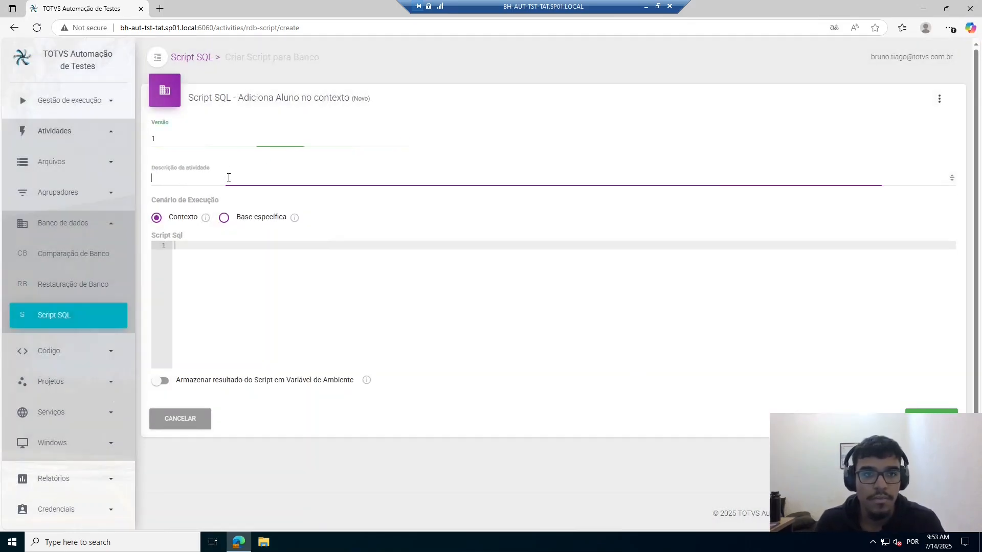
text(Adiciona)
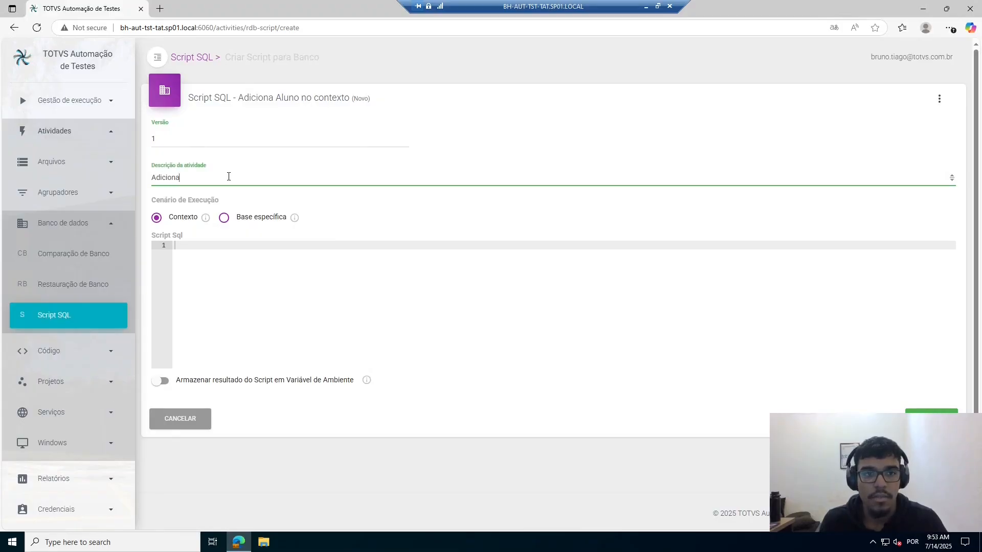
text( aluno no contexto)
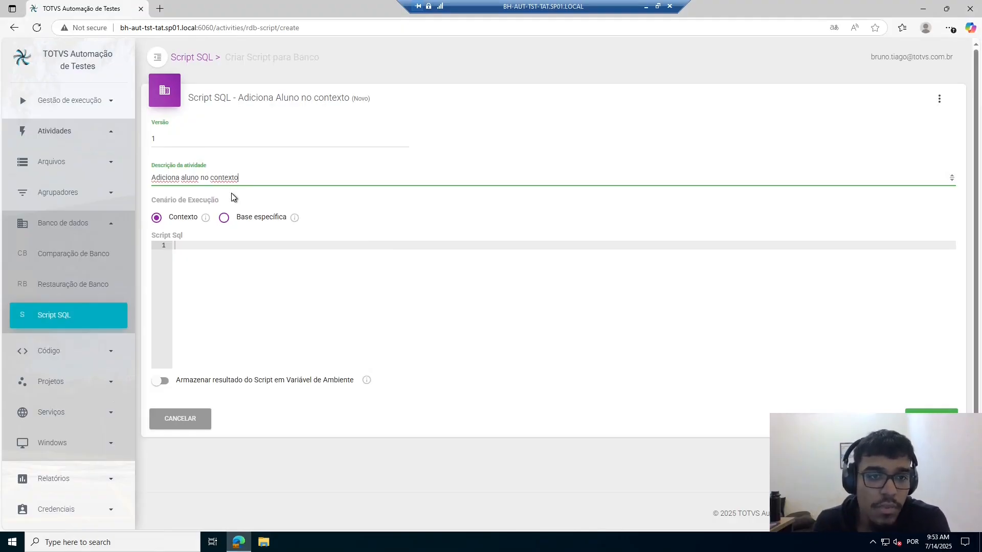
- Set the execution scenario to Base específica with the database credential Banco de dados Automação SQL
click(160, 219)
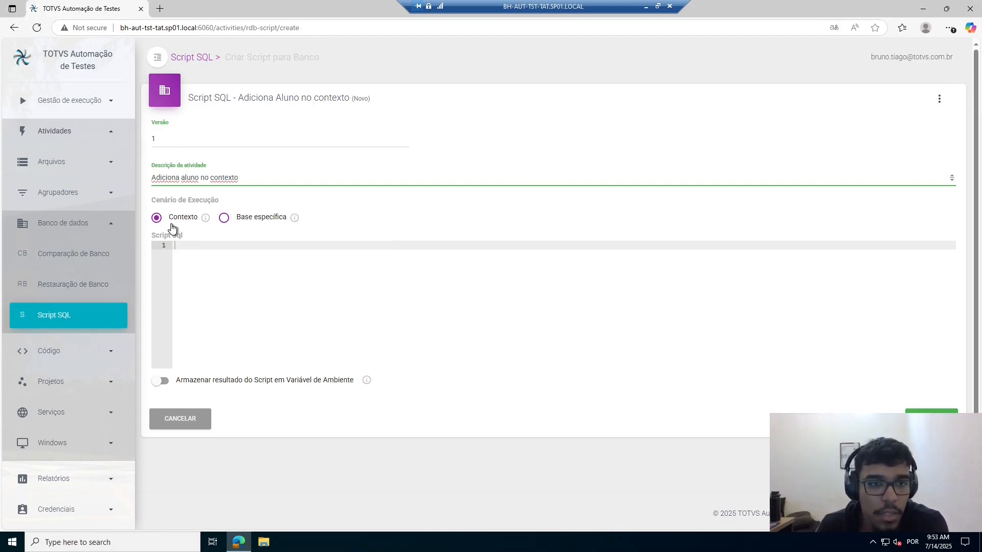
click(224, 220)
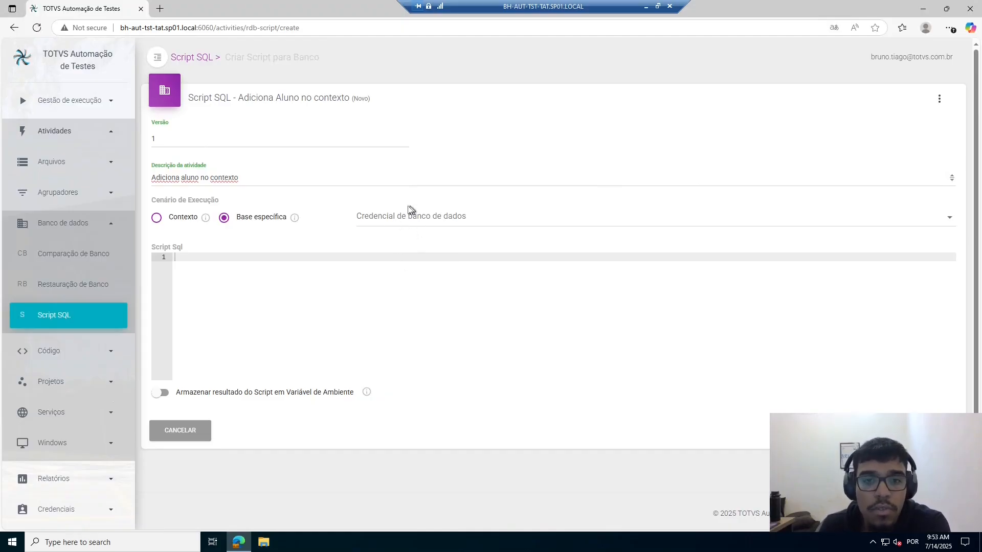
click(400, 220)
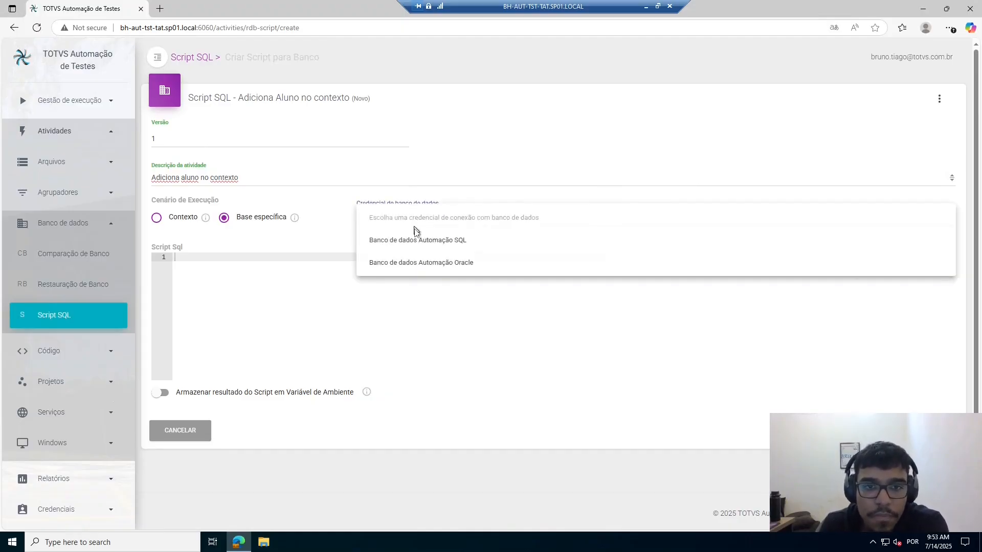
click(415, 244)
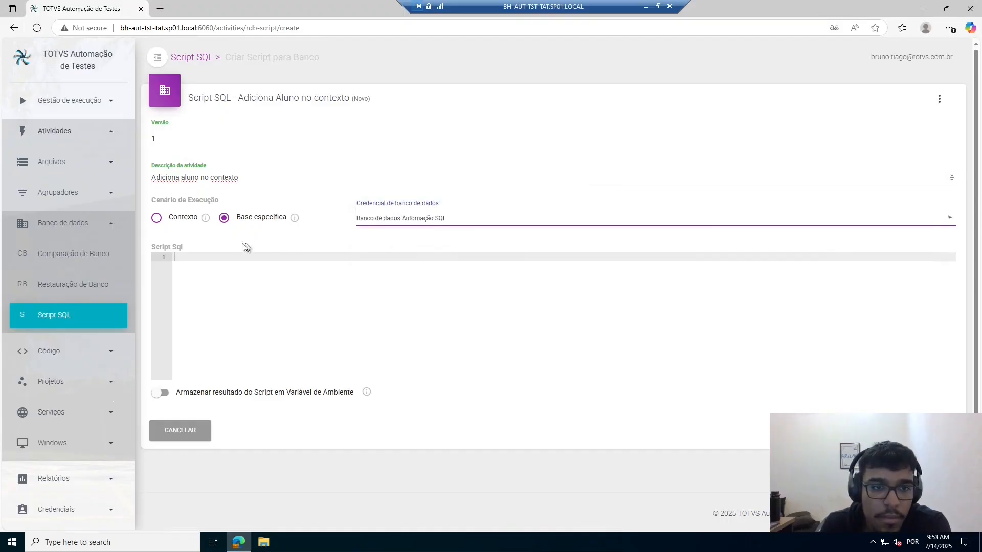
- Begin the SQL script with "select Id FROM aluno where"
click(214, 272)
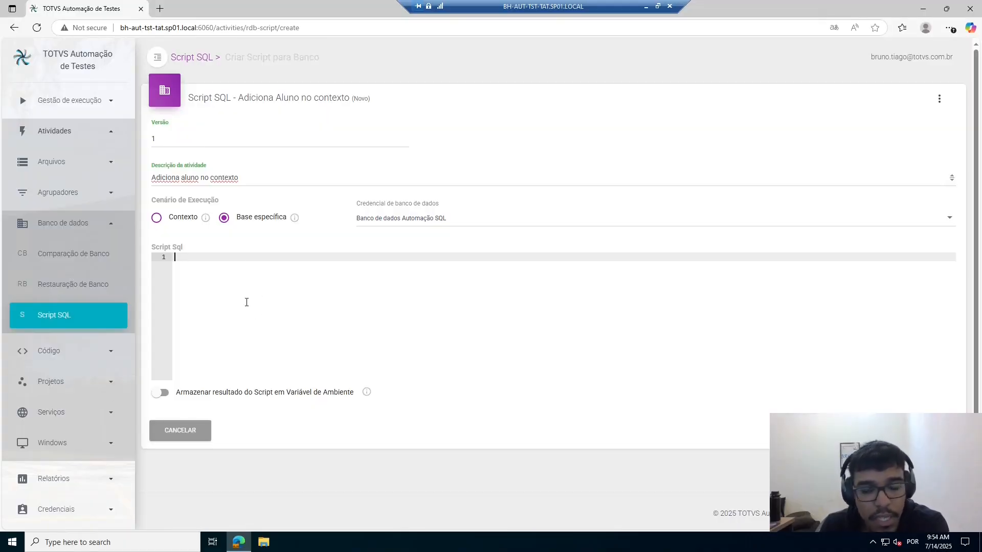
text(s)
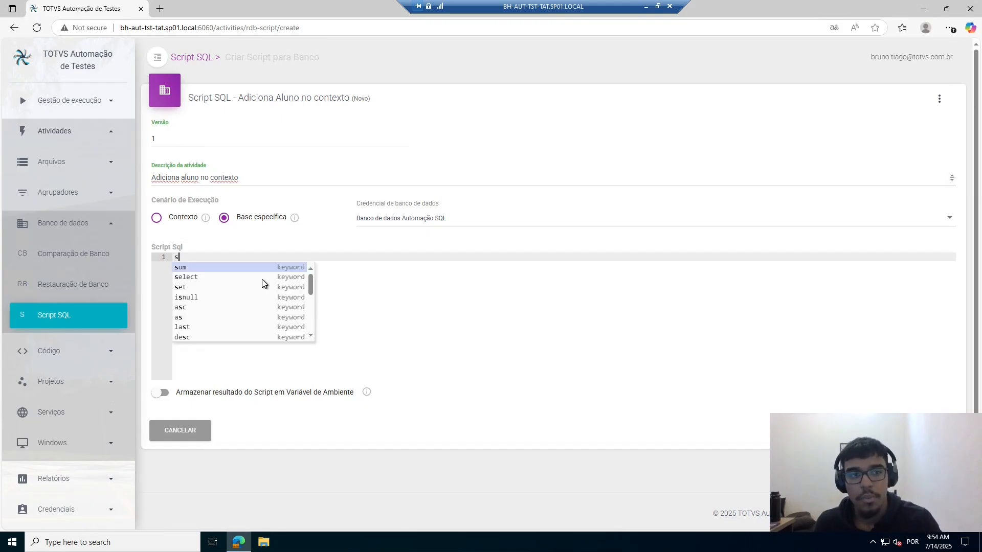
text(elect I)
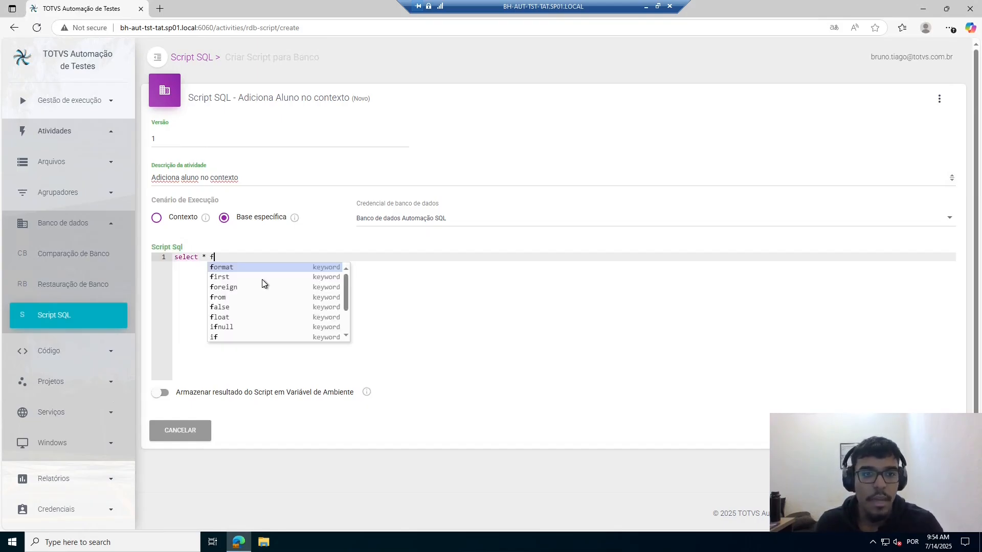
text(d,)
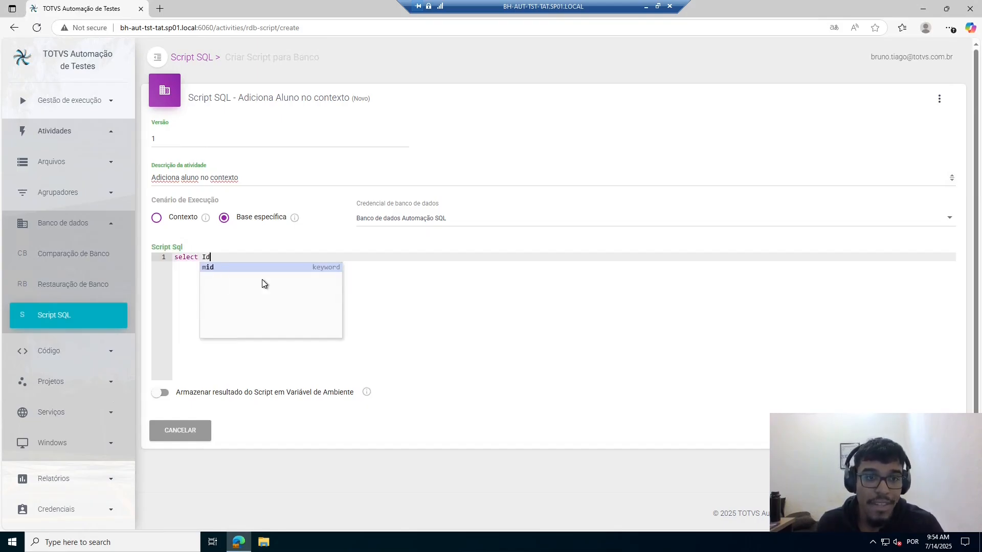
key(BackSpace)
key(BackSpace)
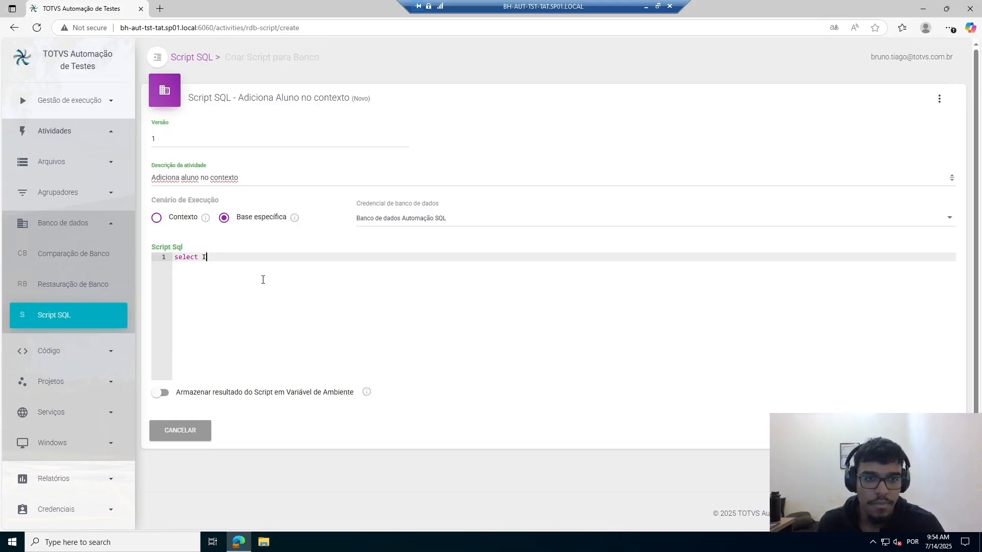
text(FROM )
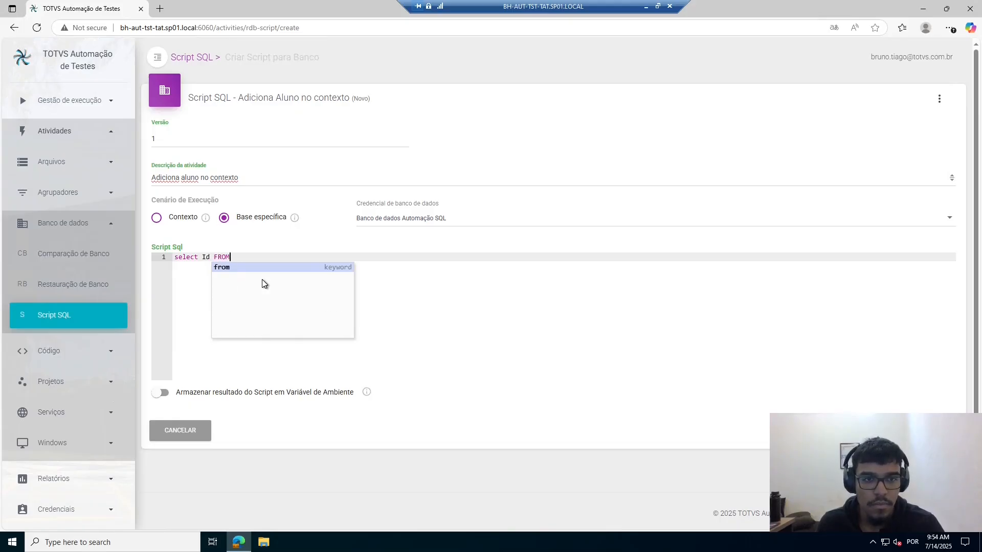
text(aluno where)
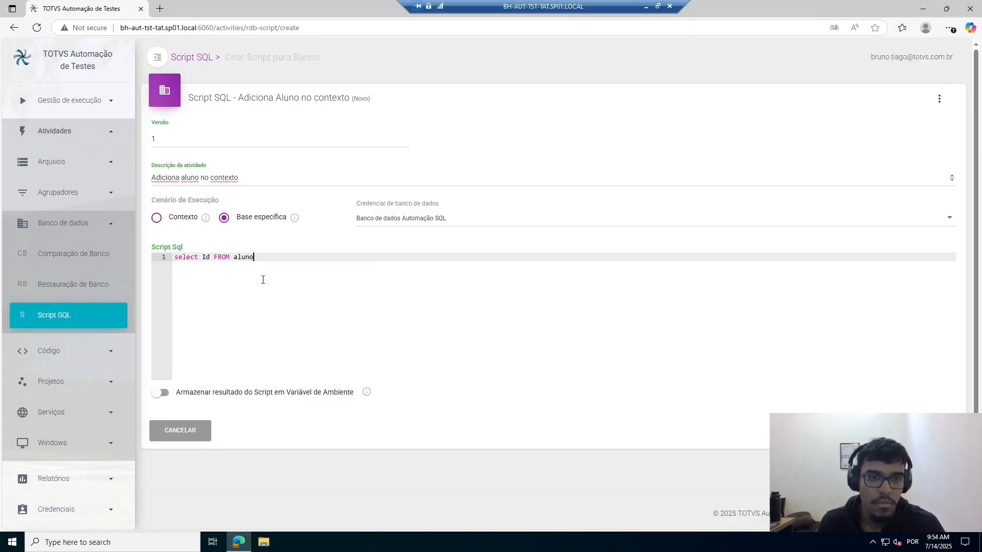
- Capitalise the table name in the query as "Aluno"
key(Left)
key(Left)
key(Left)
key(Left)
key(Left)
key(Left)
key(Left)
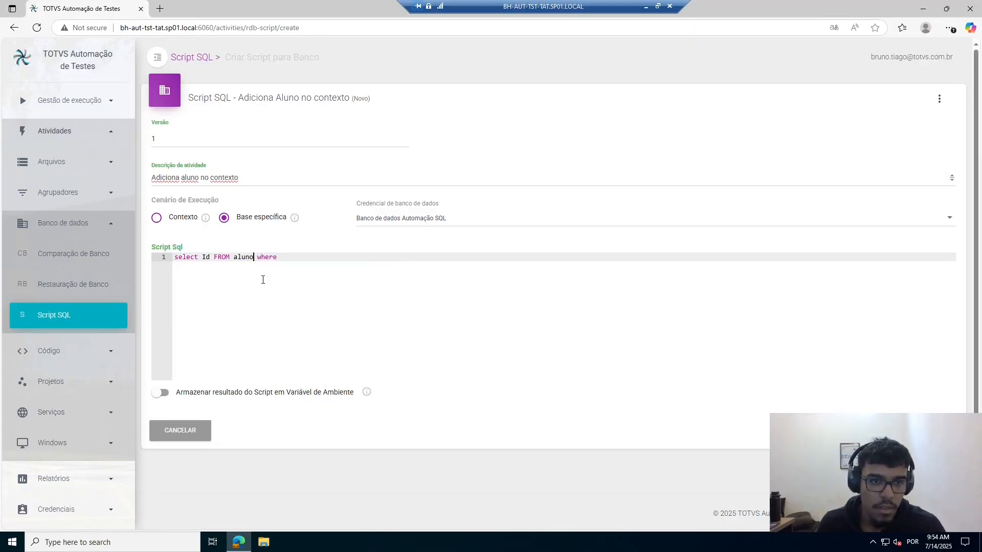
key(Delete)
text(A)
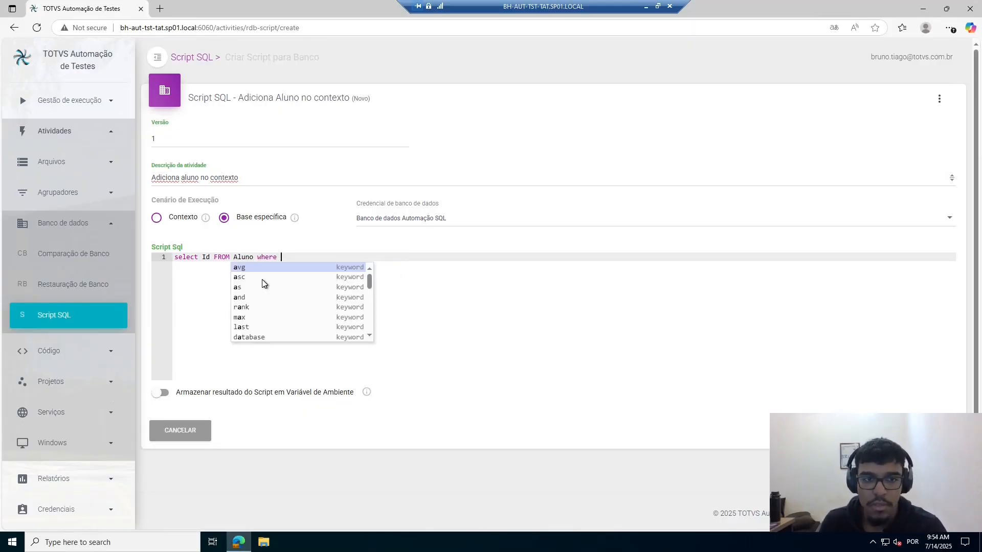
key(Escape)
- Complete the where clause with the condition Nome = 'Aluno Automação'
text(nome)
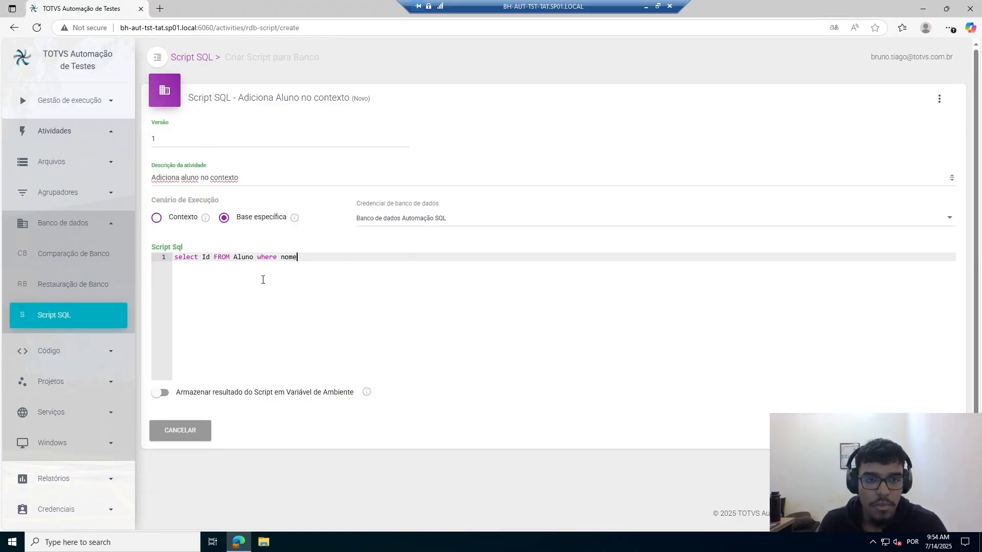
key(BackSpace)
key(BackSpace)
key(BackSpace)
key(BackSpace)
text(Nome)
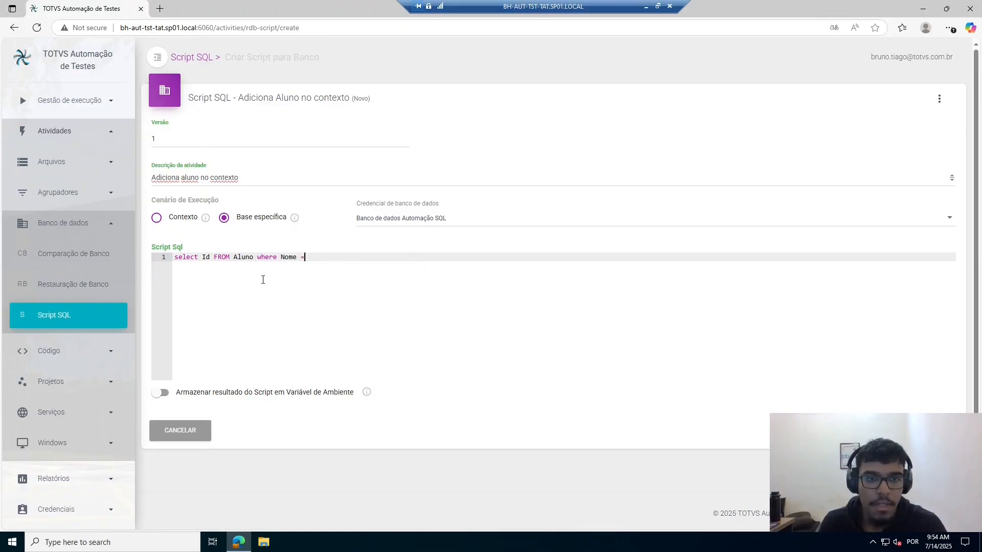
text( = ')
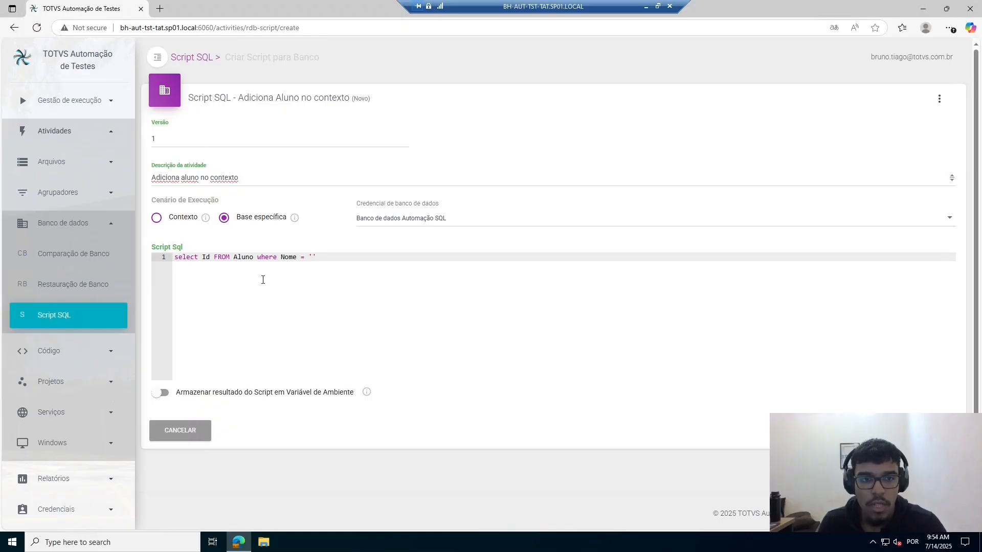
text(Aluno Autom)
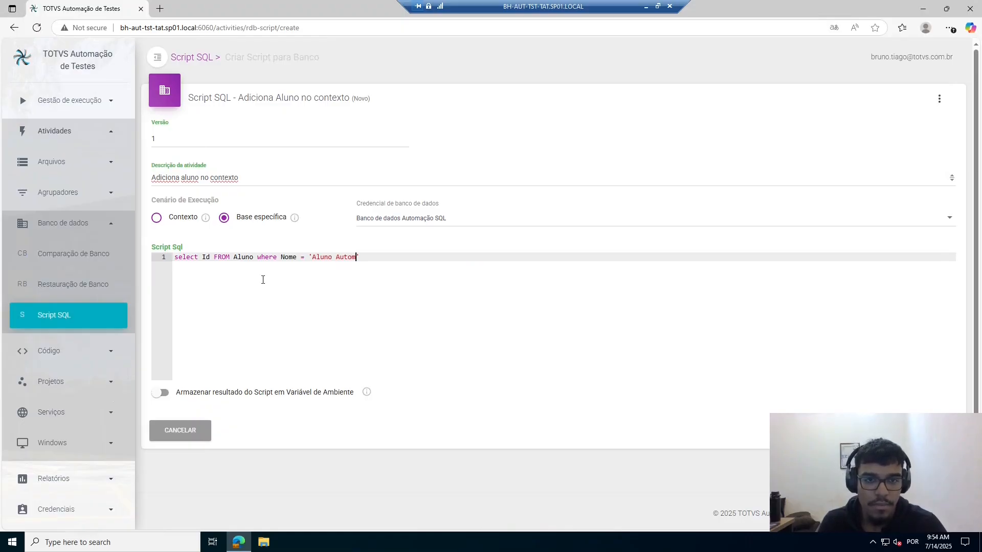
text(ação)
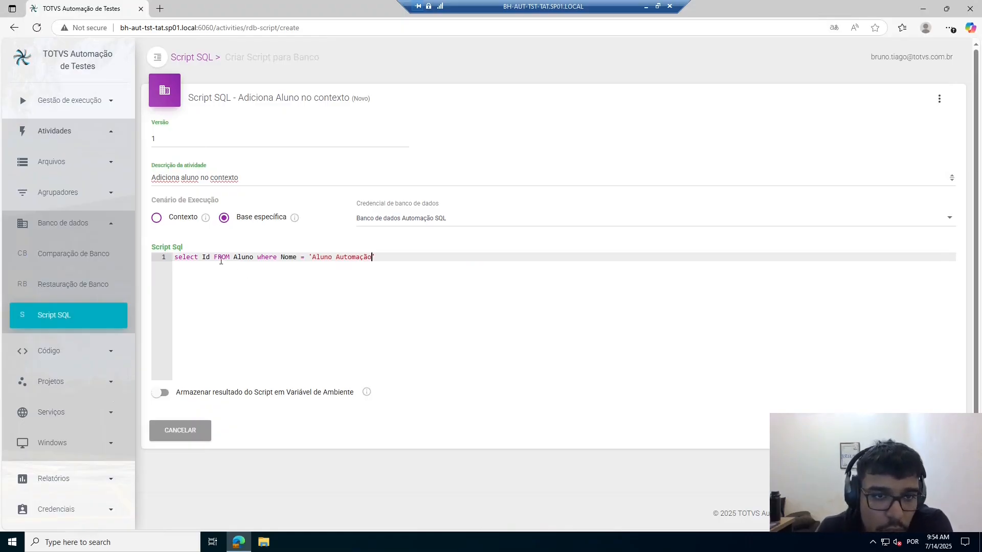
mouse_move(395, 260)
mouse_down()
mouse_move(261, 260)
mouse_move(392, 260)
mouse_up()
click(390, 264)
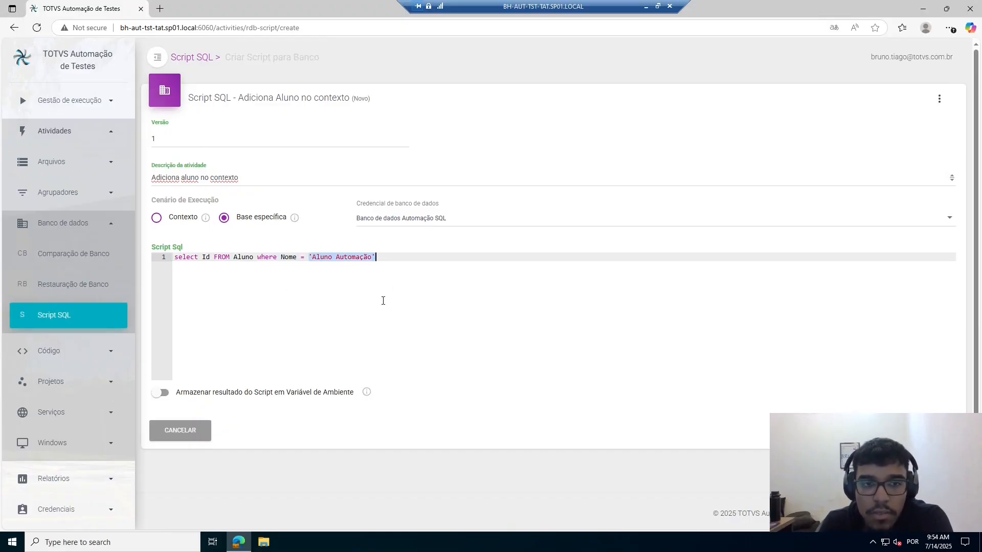
click(314, 259)
drag(336, 258, 373, 257)
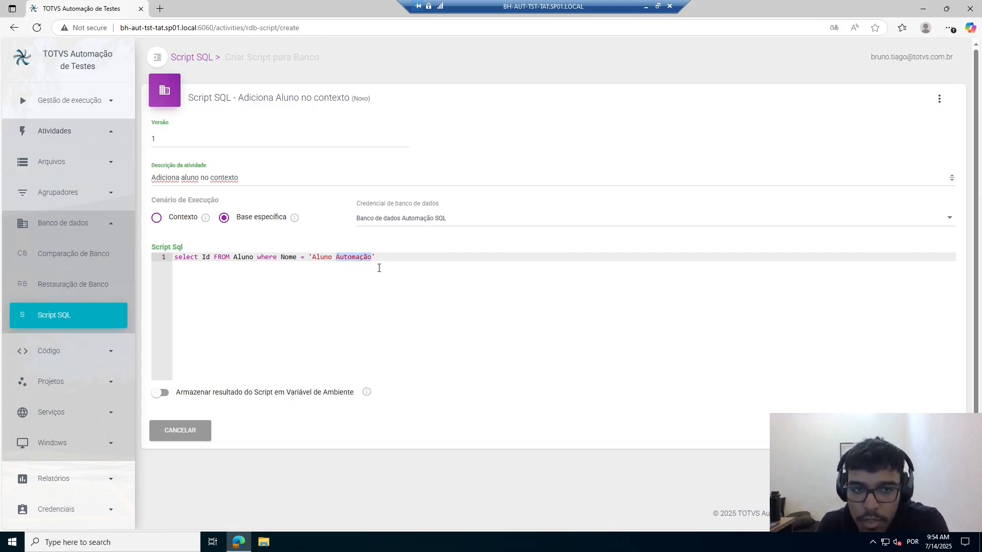
click(312, 259)
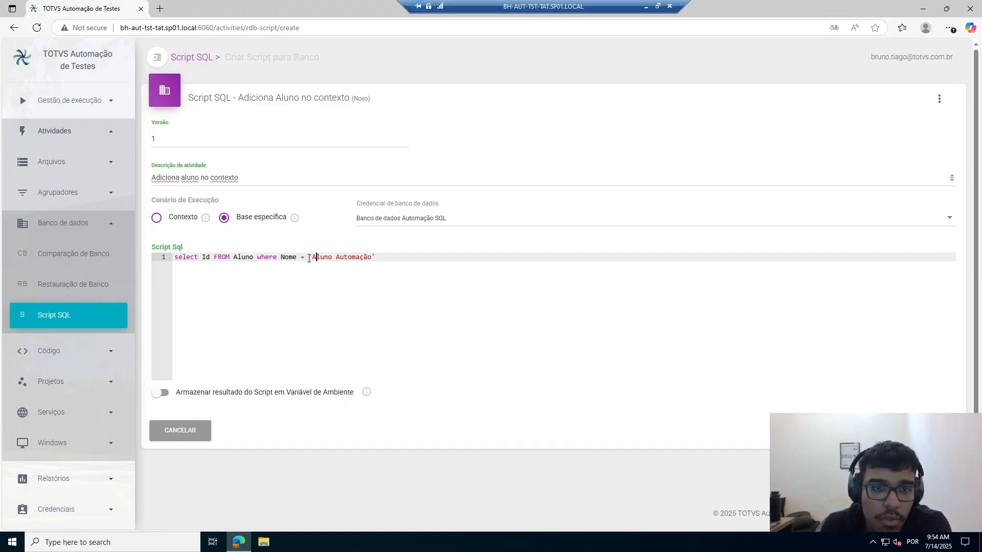
shift+click(403, 259)
click(403, 259)
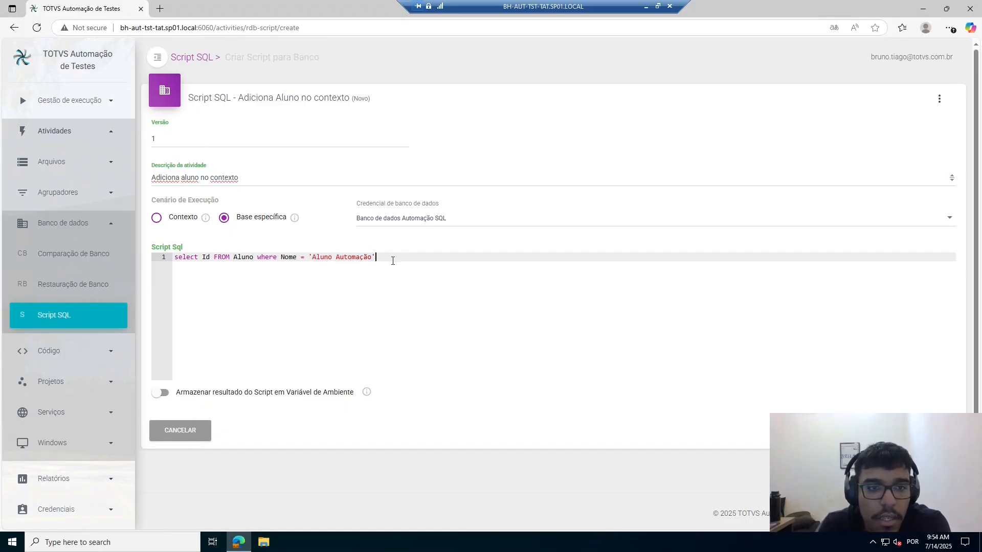
- Add the Nome column after Id in the query's select list
double_click(206, 257)
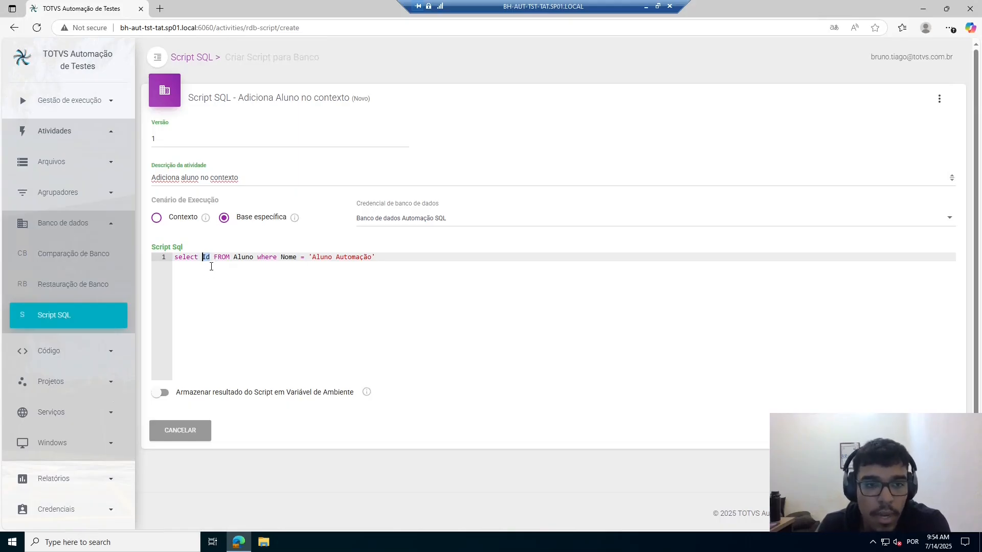
click(211, 257)
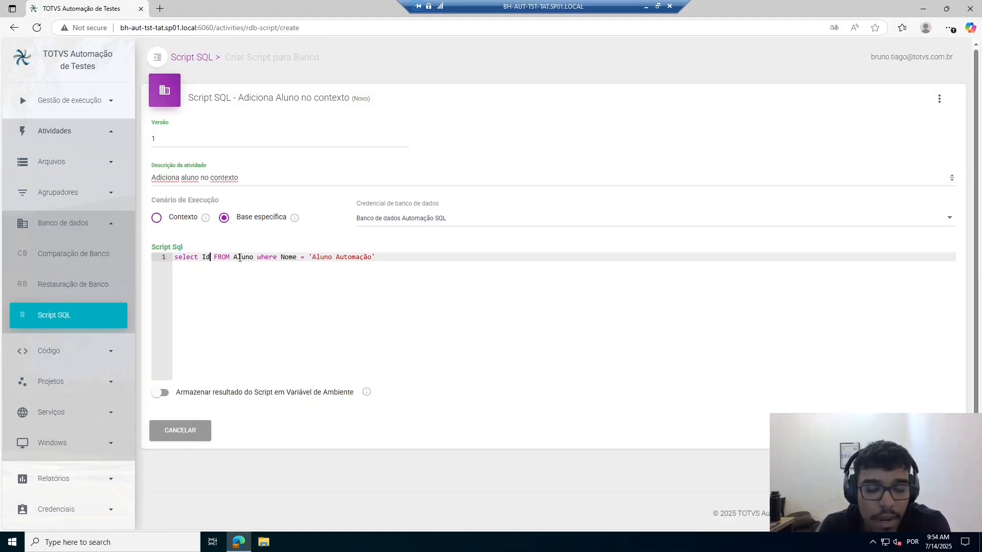
text(, N)
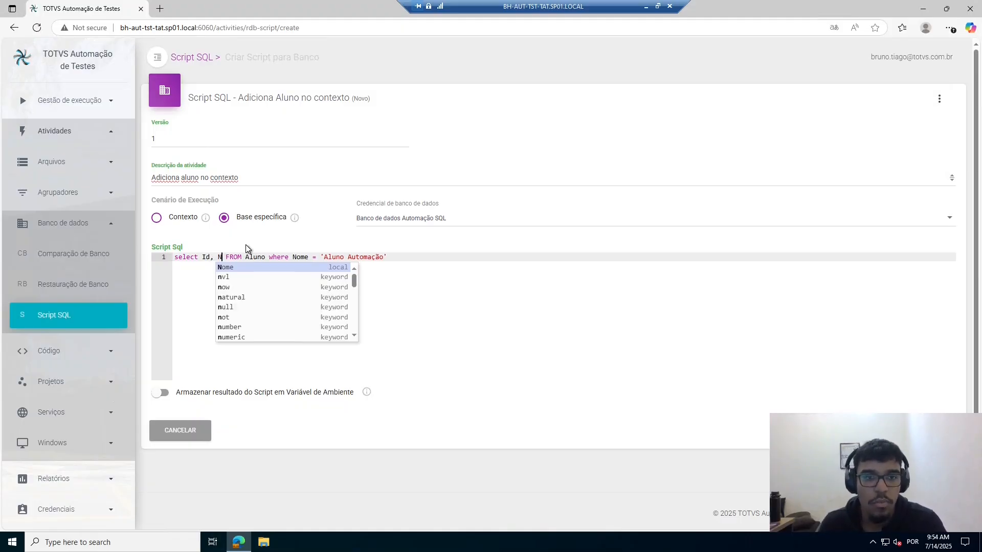
key(Return)
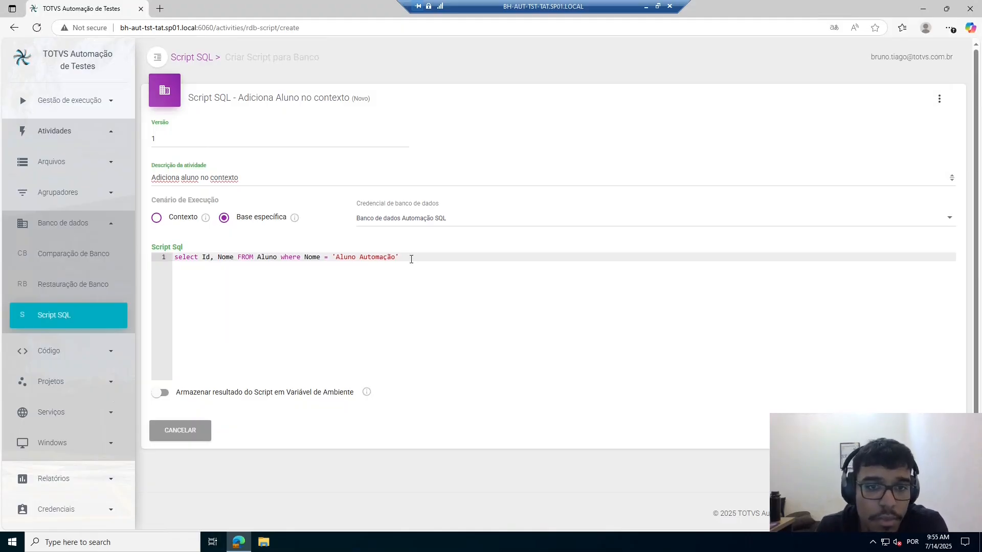
key(ctrl+a)
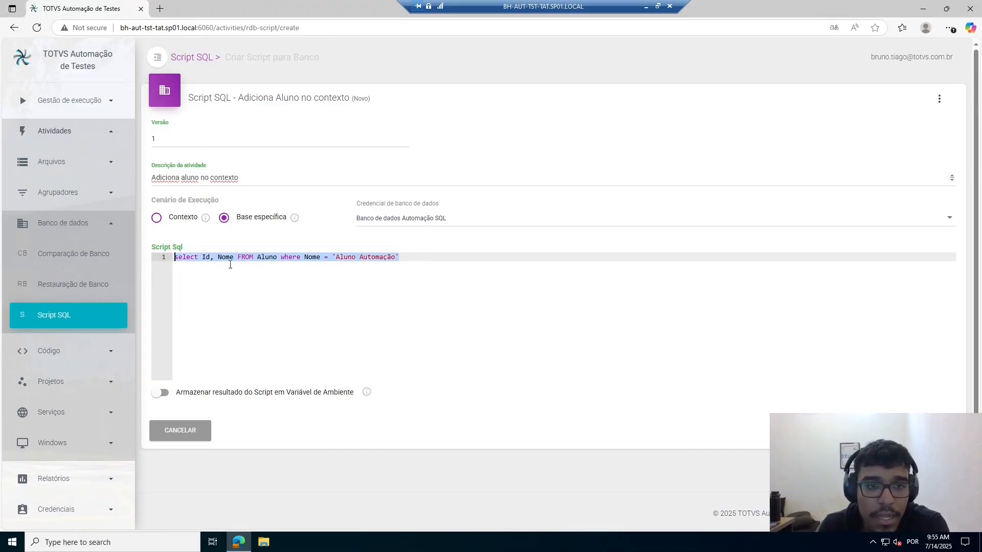
- Remove the Nome column from the query's select list so that only Id is selected
click(215, 259)
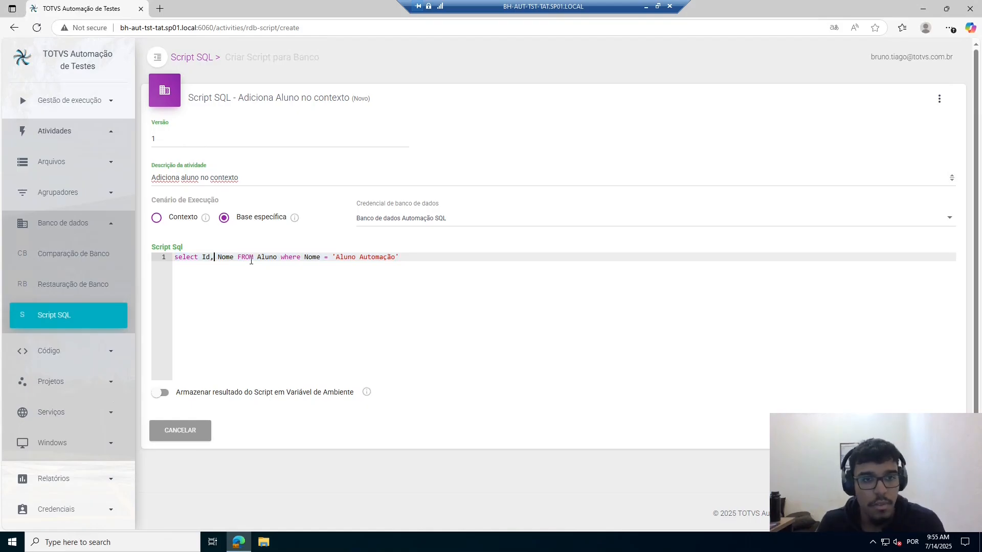
key(ctrl+Delete)
key(BackSpace)
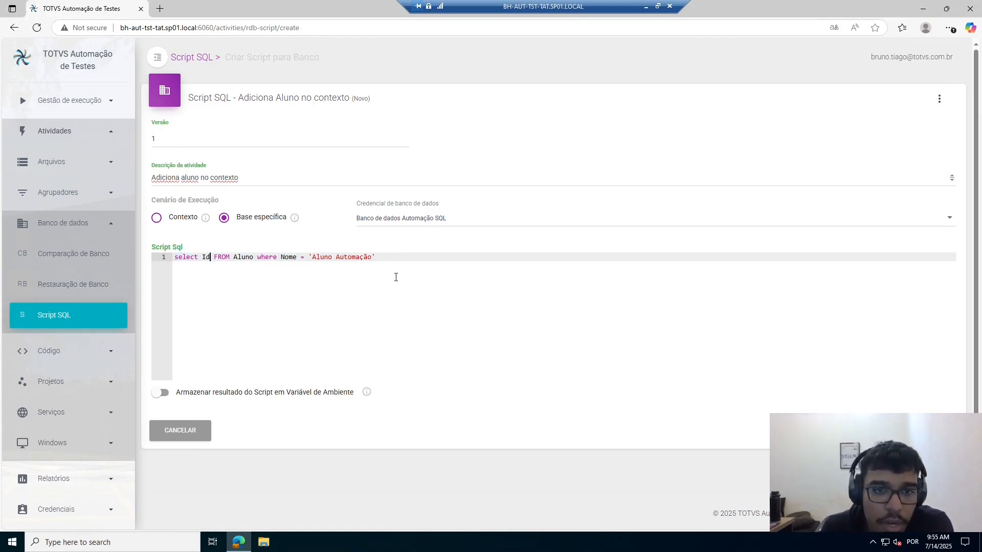
- Enable storing the script result in an environment variable and name the variable IdAluno
click(160, 394)
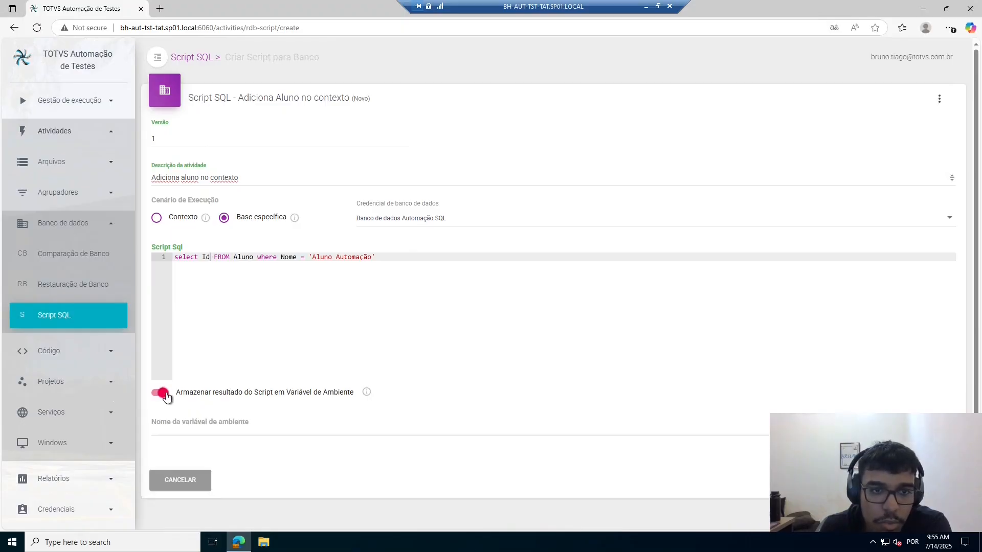
click(194, 427)
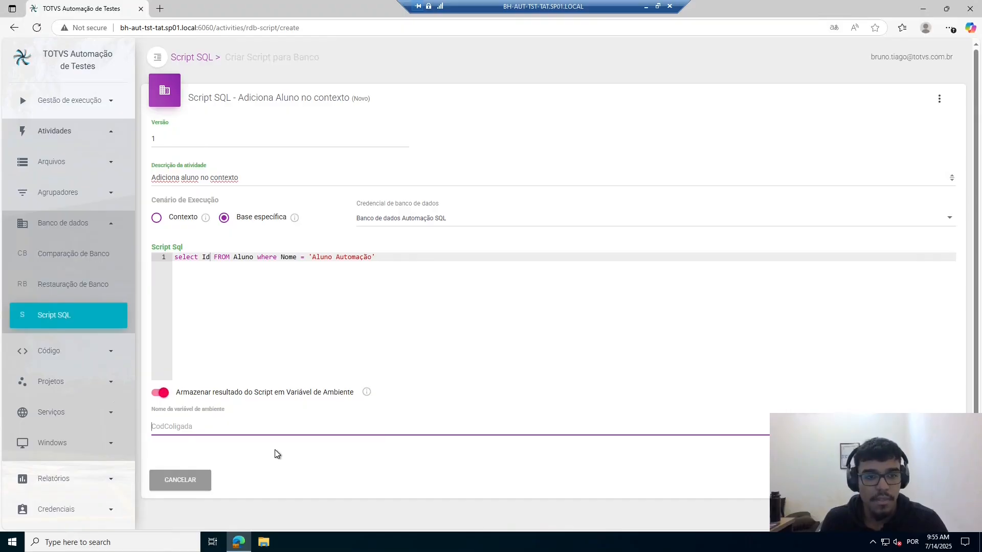
text(IdAluno)
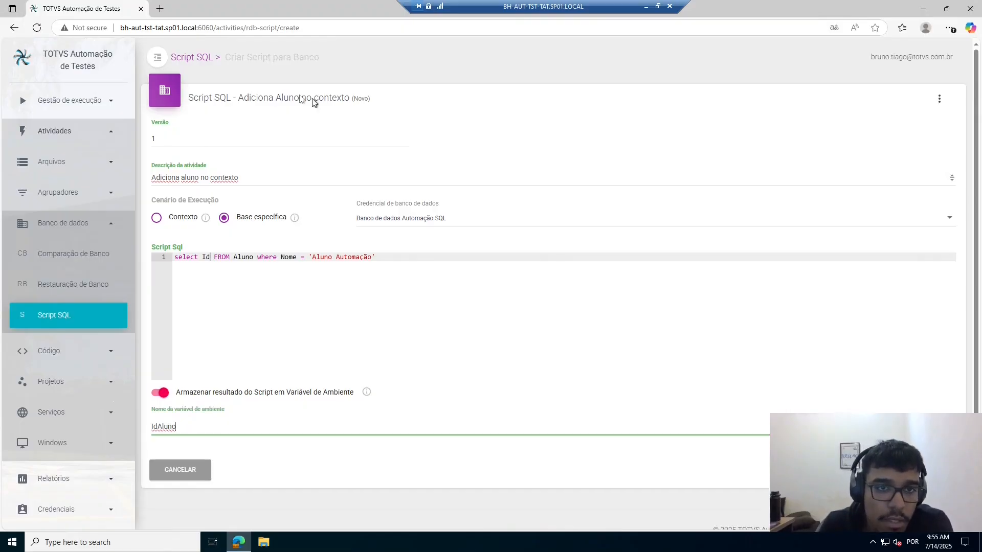
drag(389, 258, 175, 258)
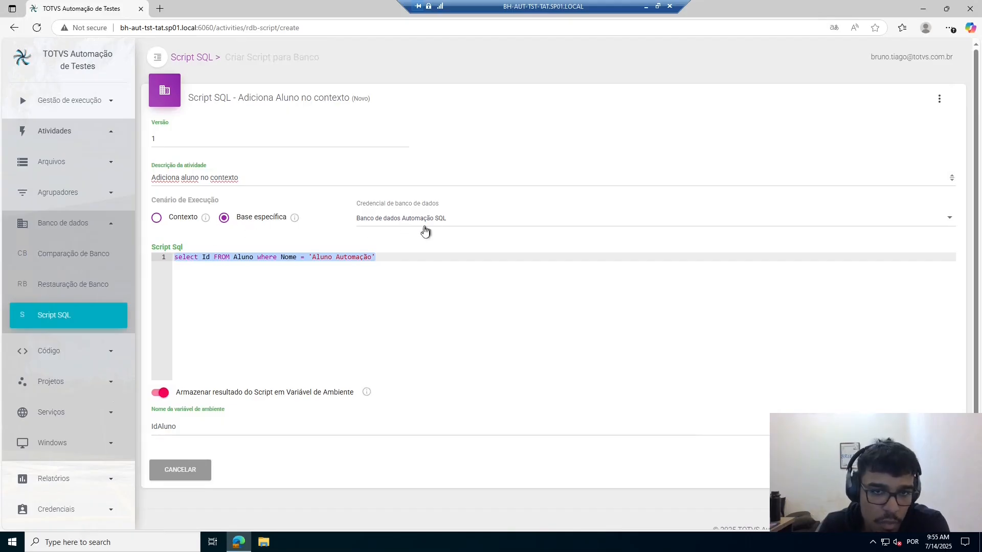